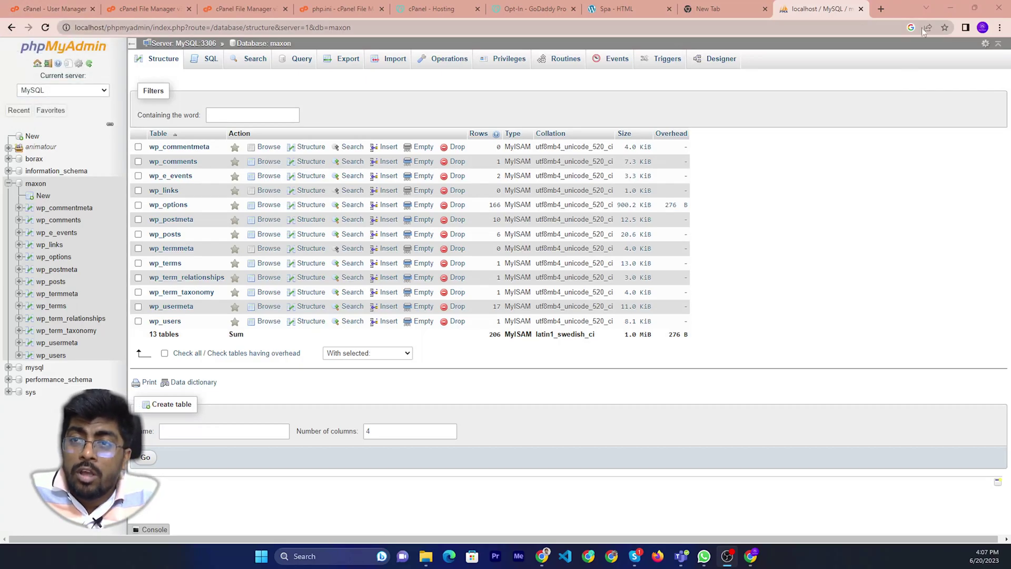
# Bring the browser back and leave the File Upload page for the cPanel home dashboard
pyautogui.click(950, 8)
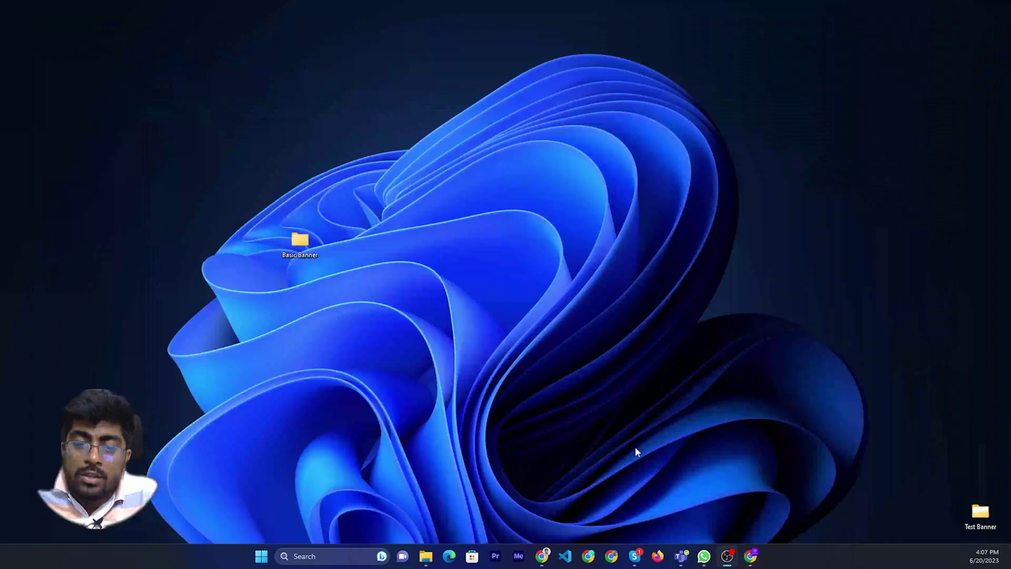
pyautogui.click(544, 561)
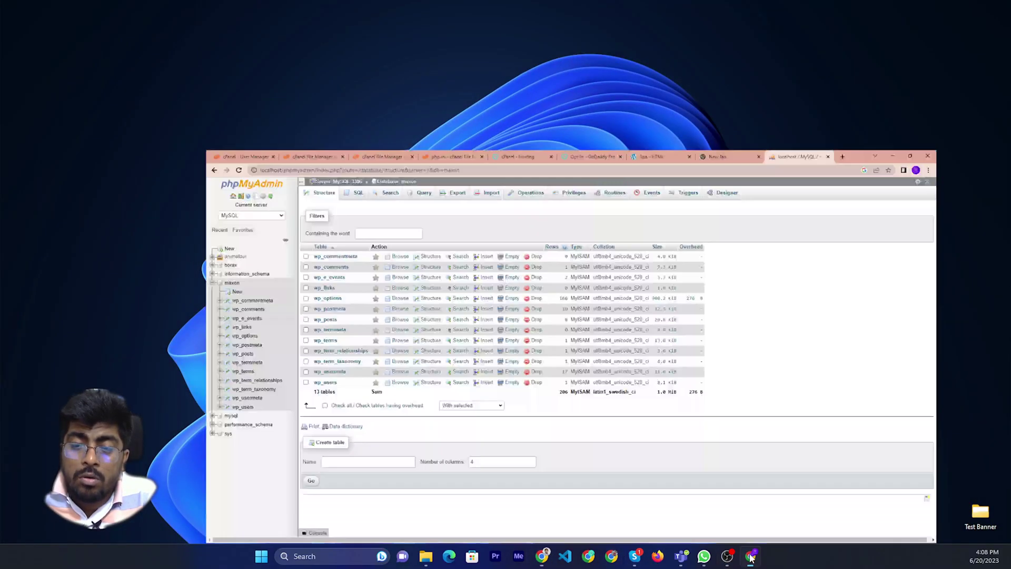
pyautogui.click(750, 556)
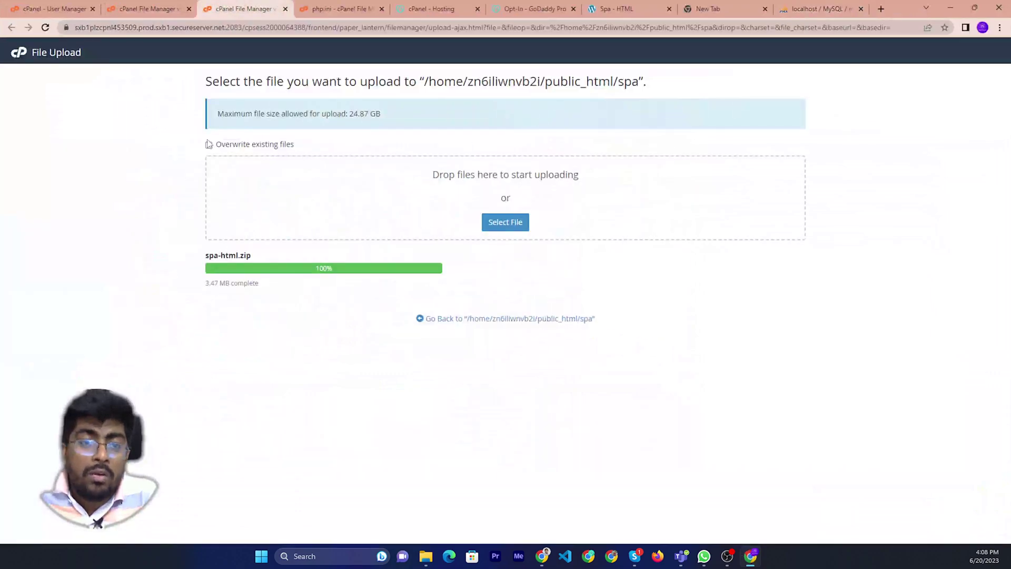
pyautogui.click(22, 56)
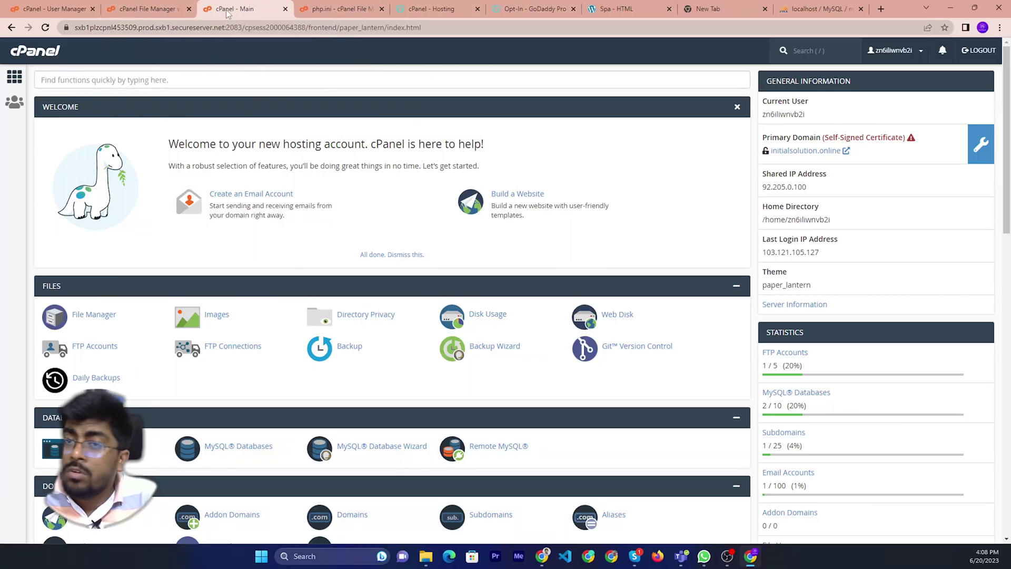
# Show the local phpMyAdmin maxon database, highlighting its page address and its 13-table list
pyautogui.click(808, 8)
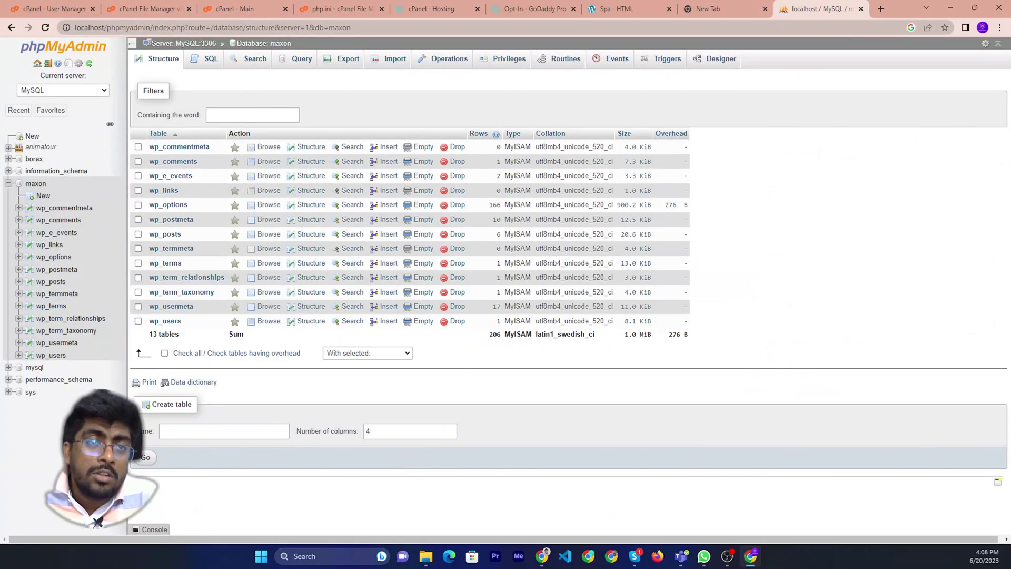
pyautogui.moveTo(84, 28); pyautogui.dragTo(443, 25)
pyautogui.click(387, 115)
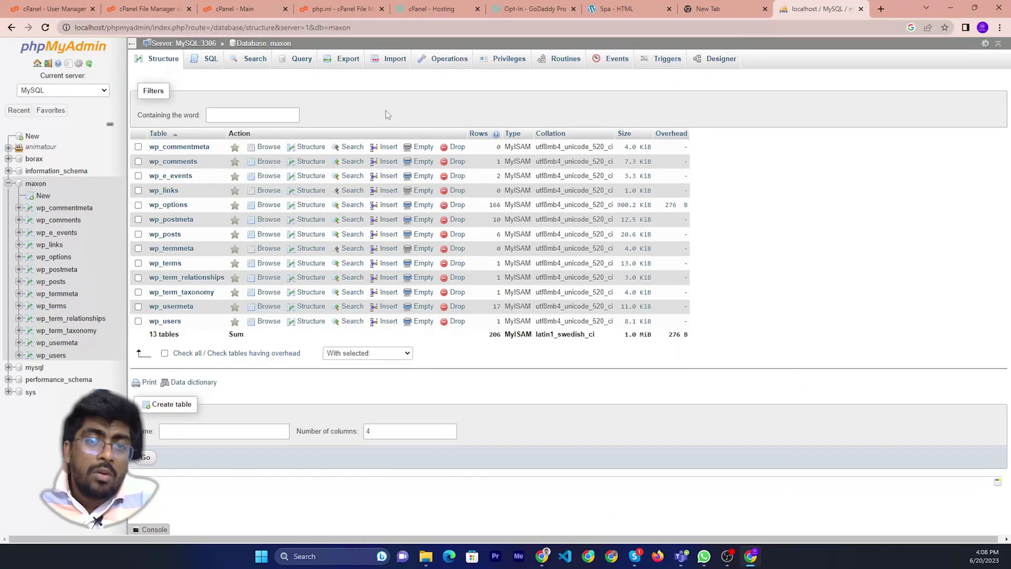
pyautogui.moveTo(832, 337); pyautogui.dragTo(790, 158)
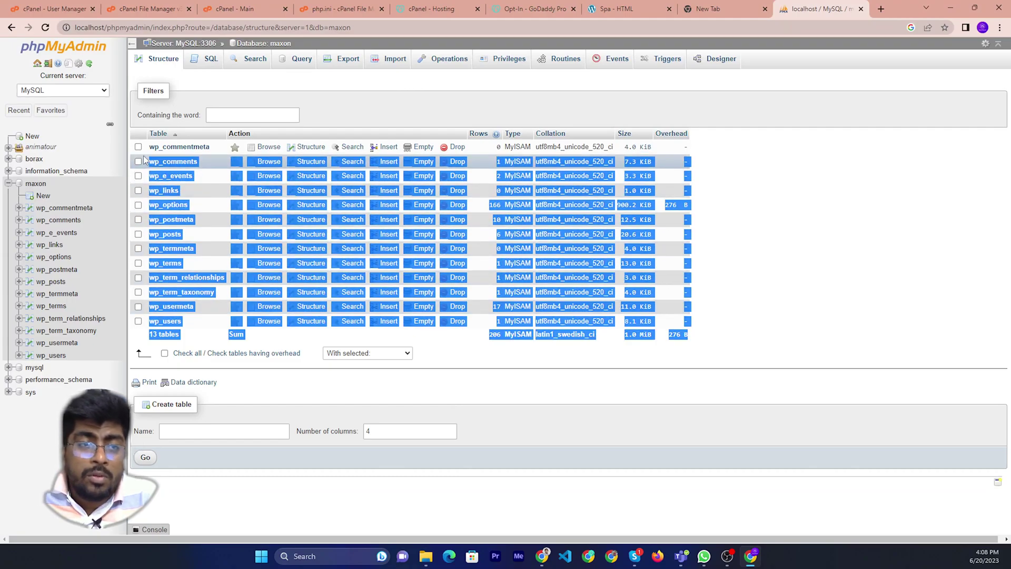
pyautogui.click(895, 229)
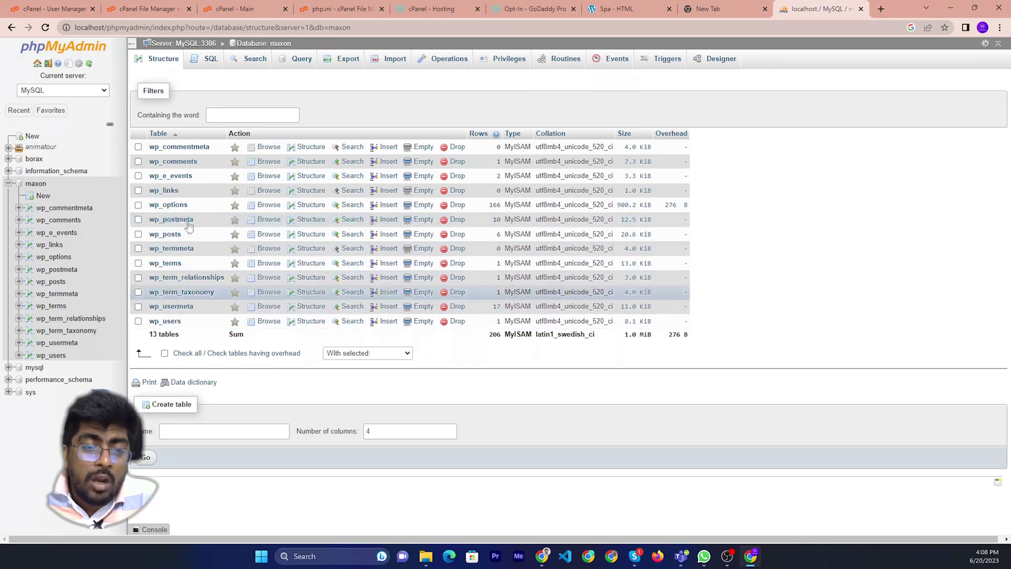
# From cPanel home, go to MySQL Databases and create a database named 'maxon'
pyautogui.click(181, 5)
pyautogui.click(247, 7)
pyautogui.scroll(-1, 271, 274)
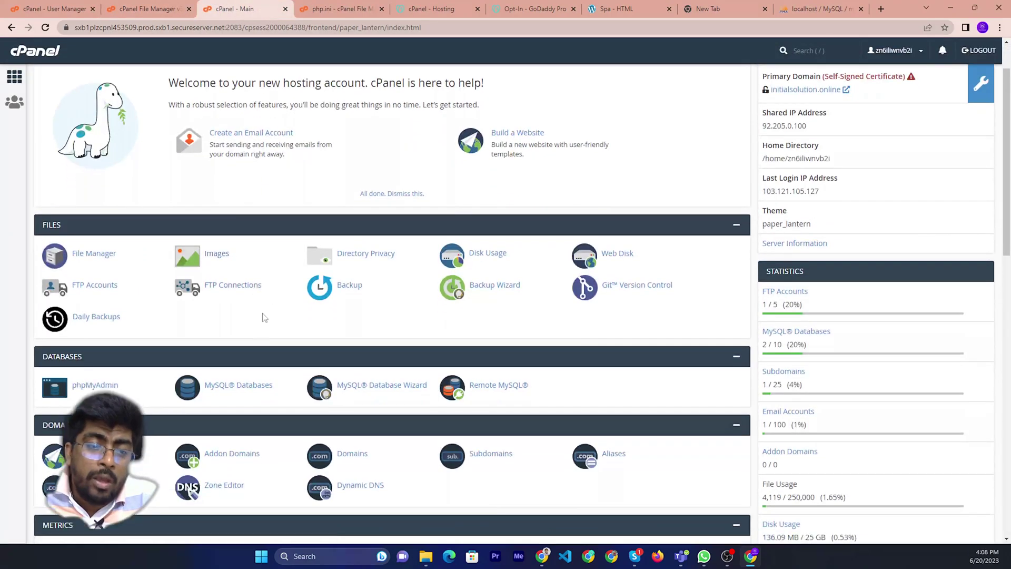
pyautogui.click(229, 390)
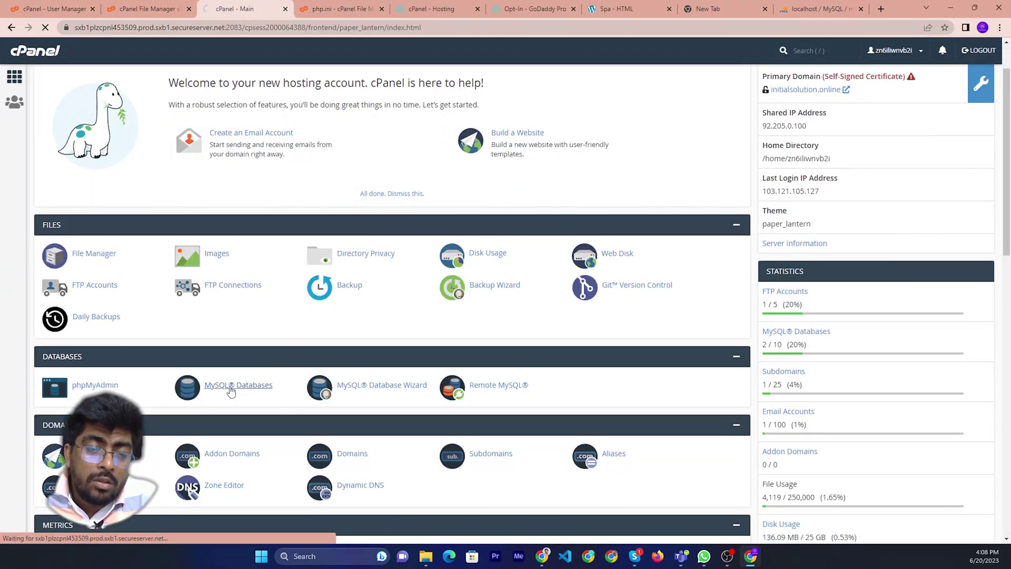
pyautogui.click(174, 211)
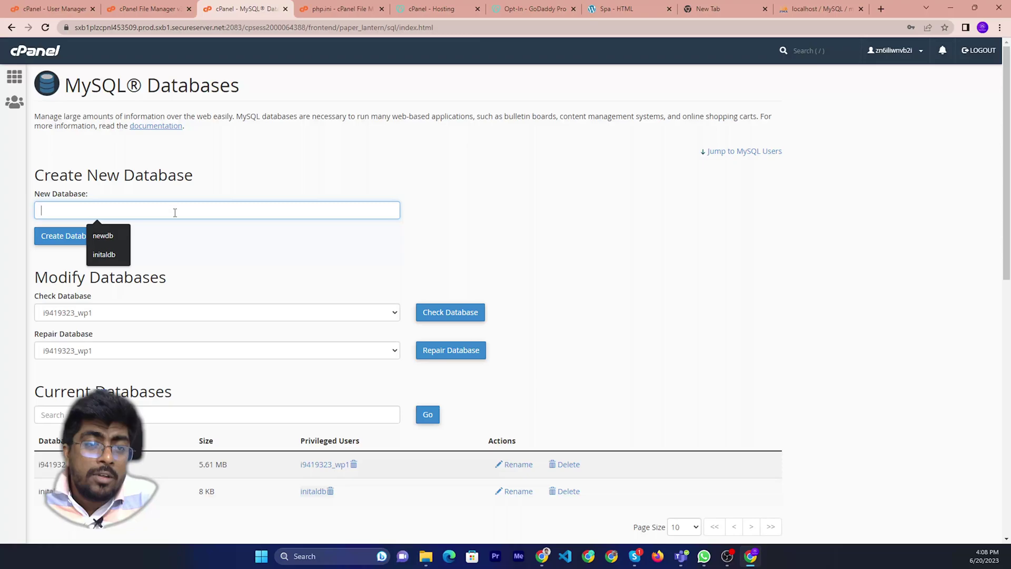
pyautogui.write('maxon')
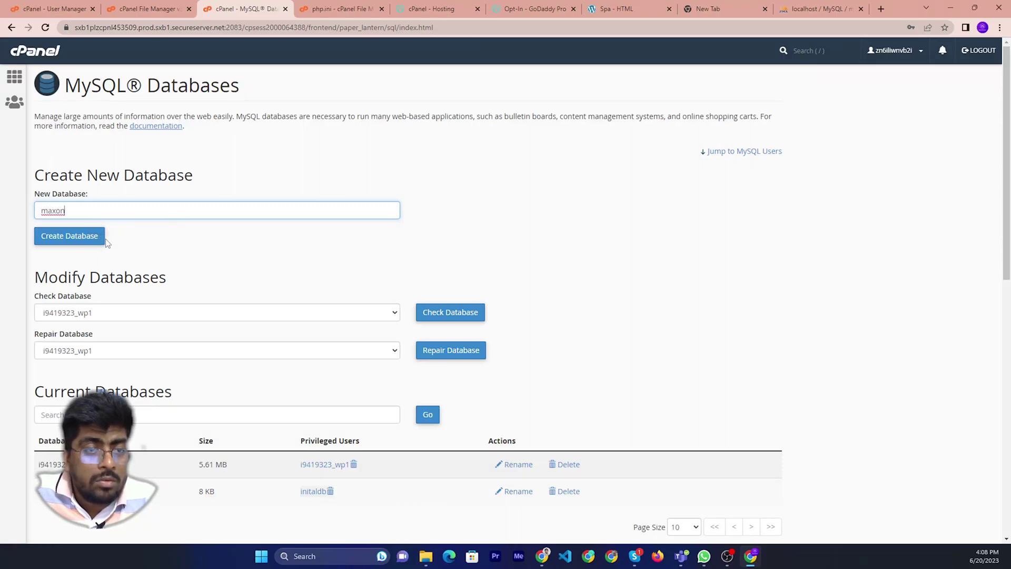
pyautogui.click(104, 238)
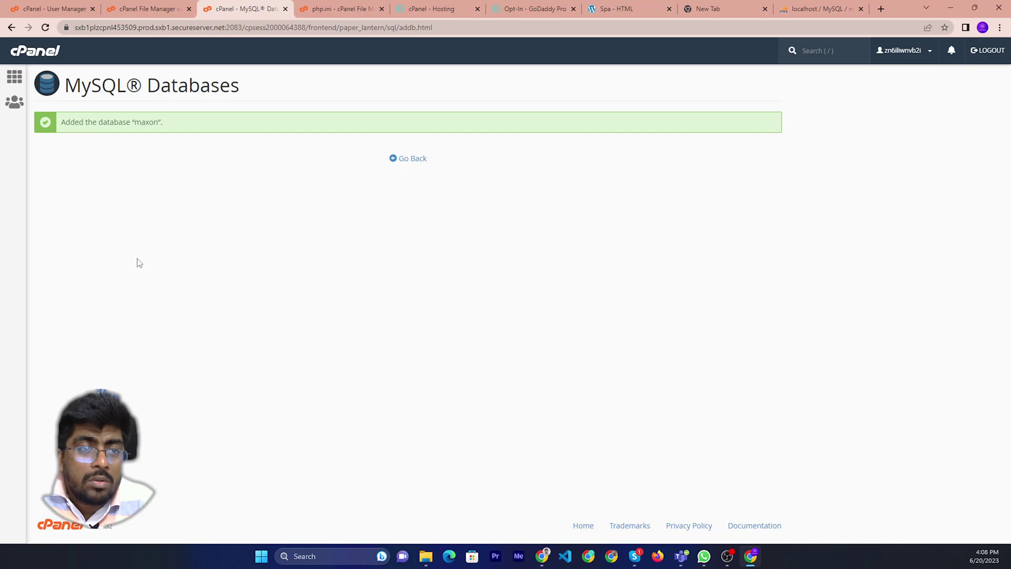
# Go to cPanel home and launch phpMyAdmin from the Databases section
pyautogui.click(15, 84)
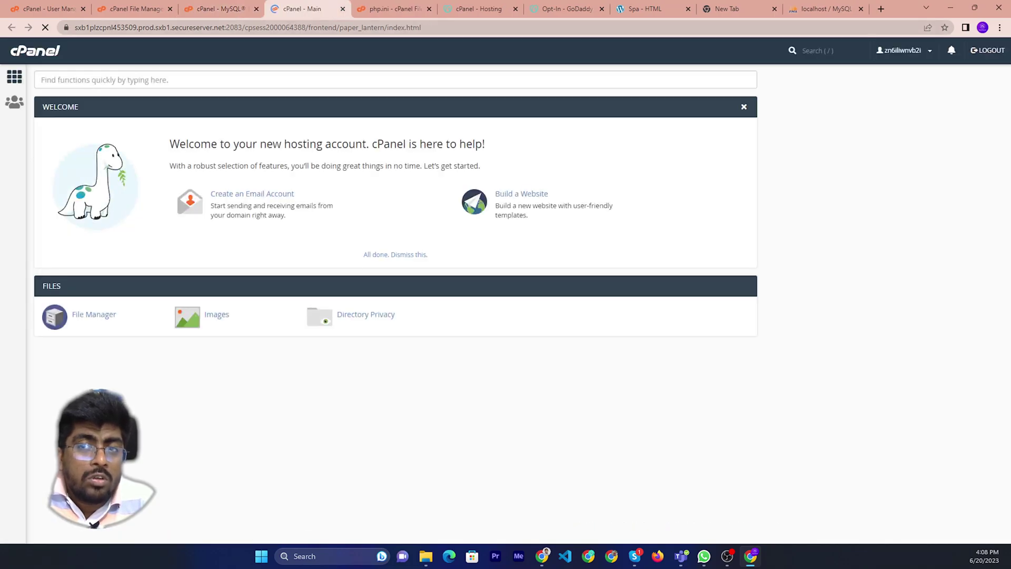
pyautogui.scroll(-12, 191, 456)
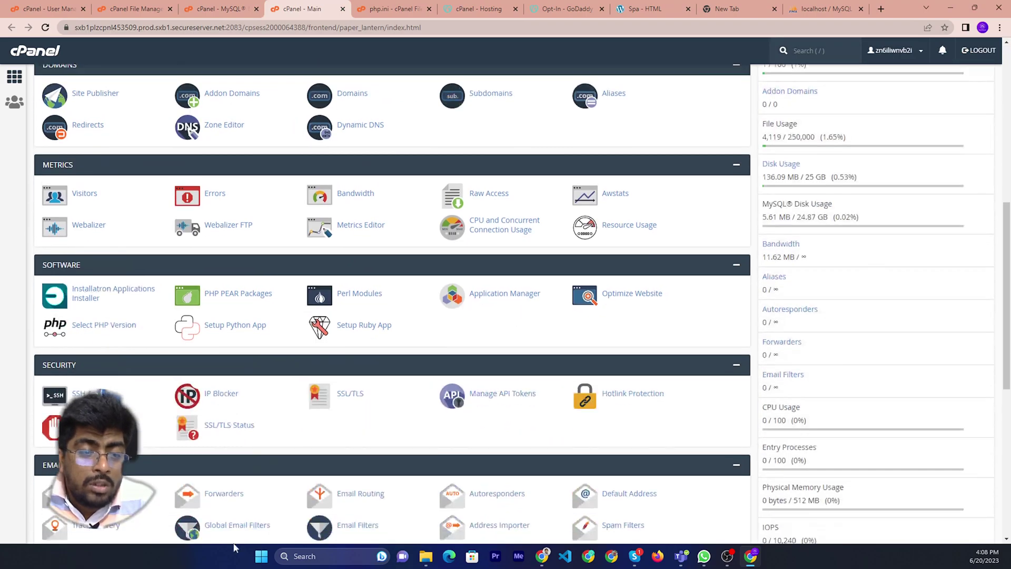
pyautogui.scroll(-1, 206, 521)
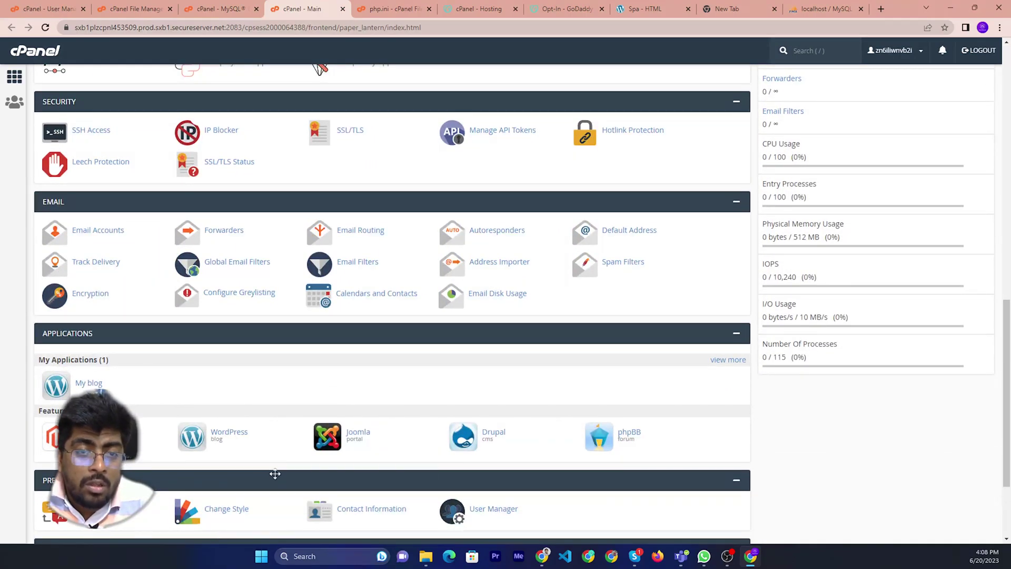
pyautogui.scroll(12, 275, 473)
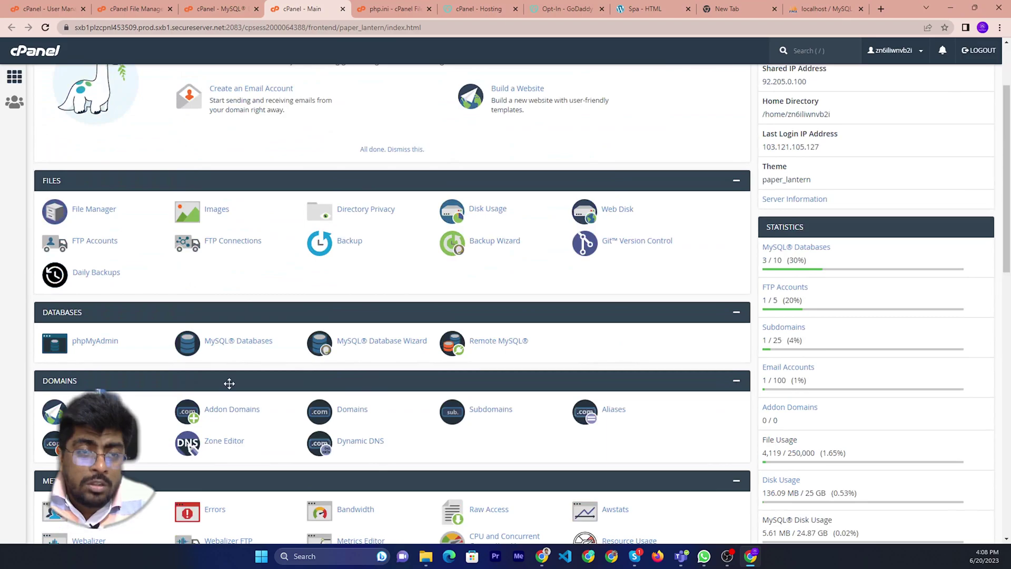
pyautogui.click(85, 342)
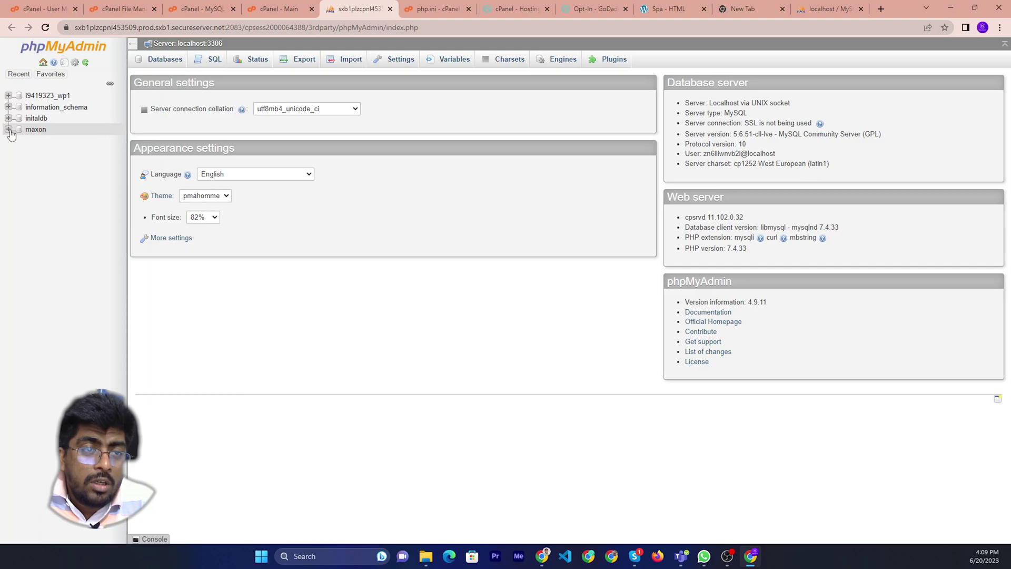
# Open maxon in the hosted phpMyAdmin, then return to cPanel's MySQL Databases Add New User form
pyautogui.click(33, 132)
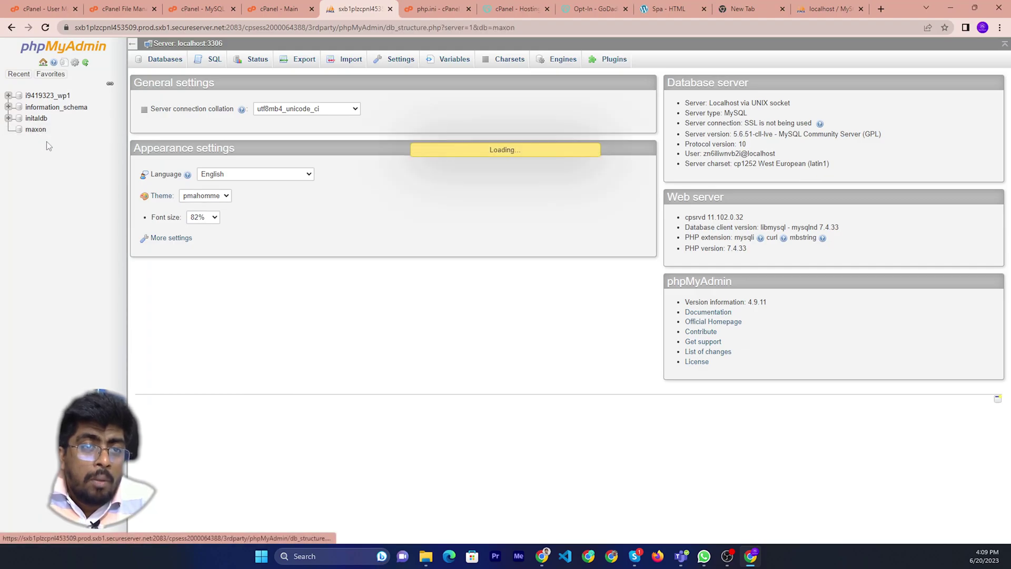
pyautogui.click(279, 9)
pyautogui.click(201, 9)
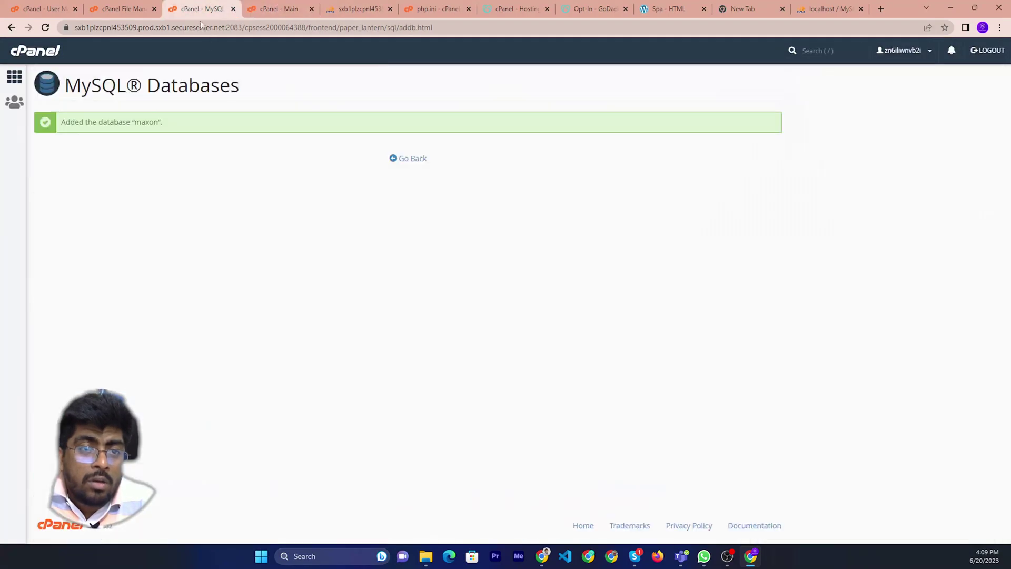
pyautogui.click(408, 161)
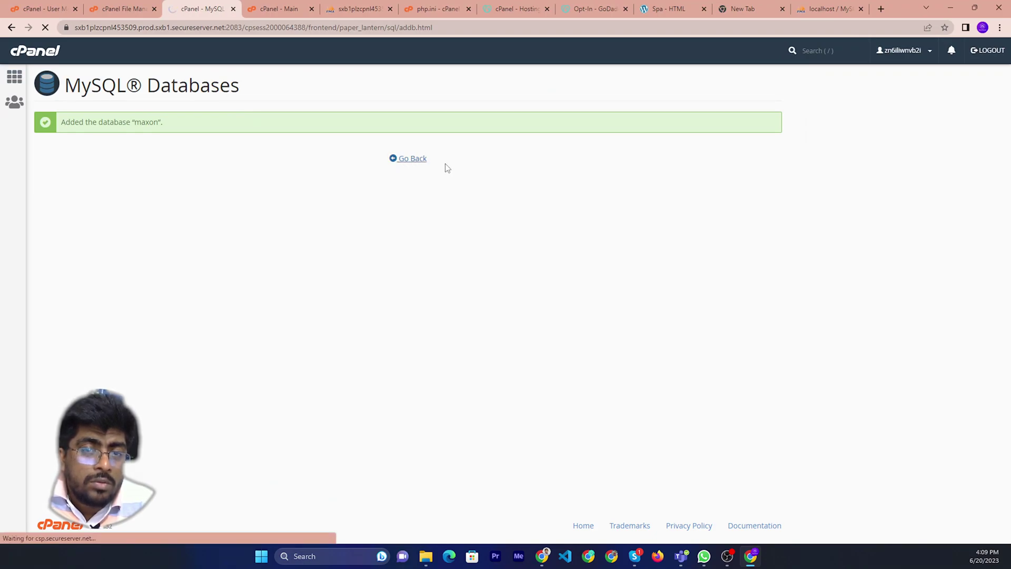
pyautogui.scroll(-10, 449, 262)
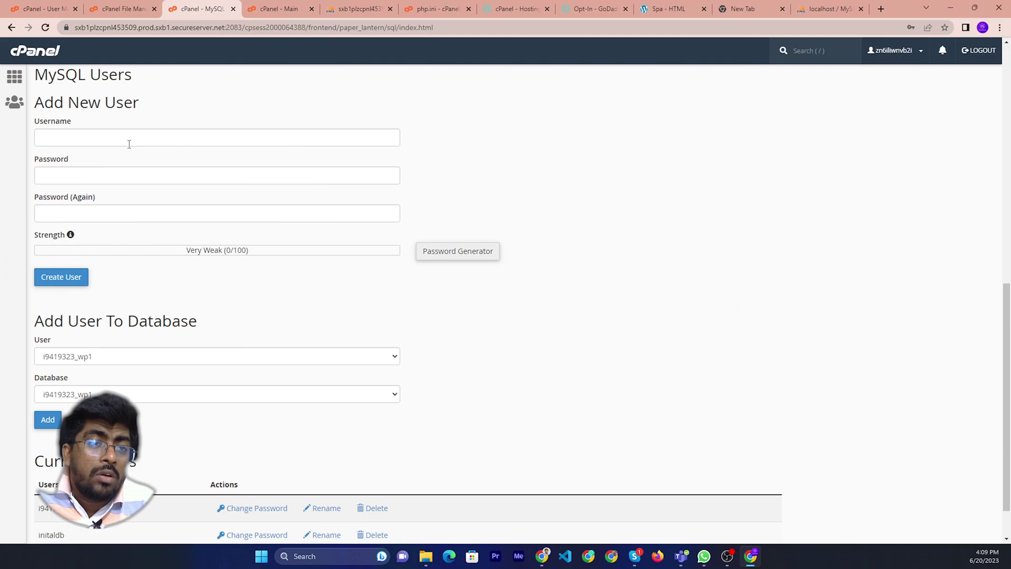
# Add MySQL user 'maxon' with a generated very strong password, then return to MySQL Databases
pyautogui.click(129, 144)
pyautogui.write('maxon')
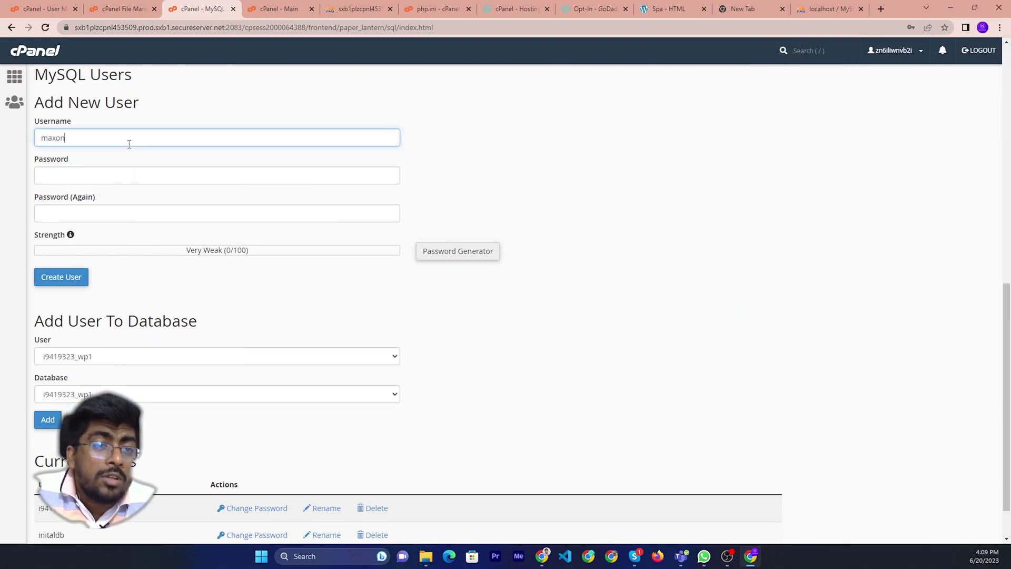
pyautogui.press('Tab')
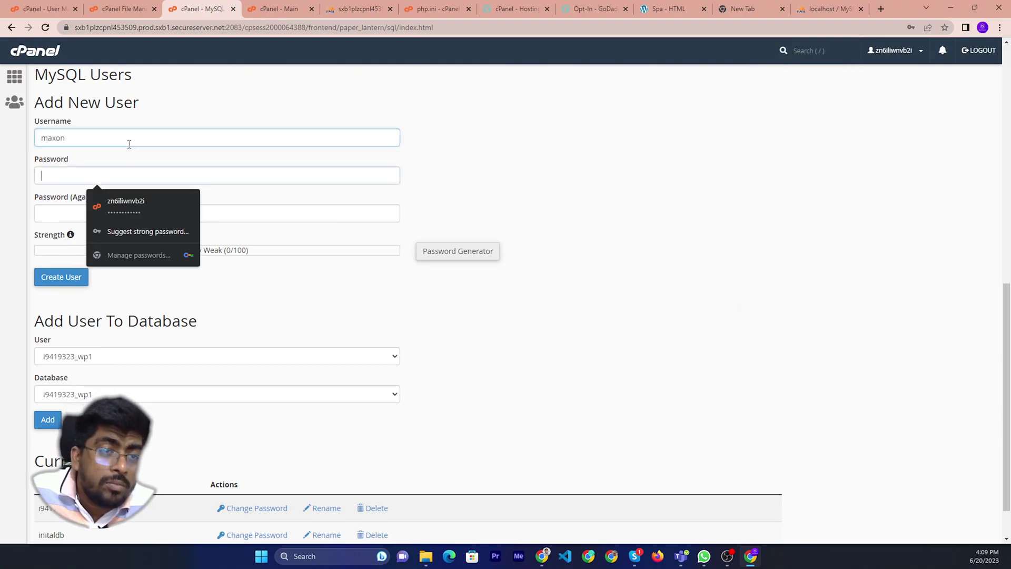
pyautogui.click(457, 251)
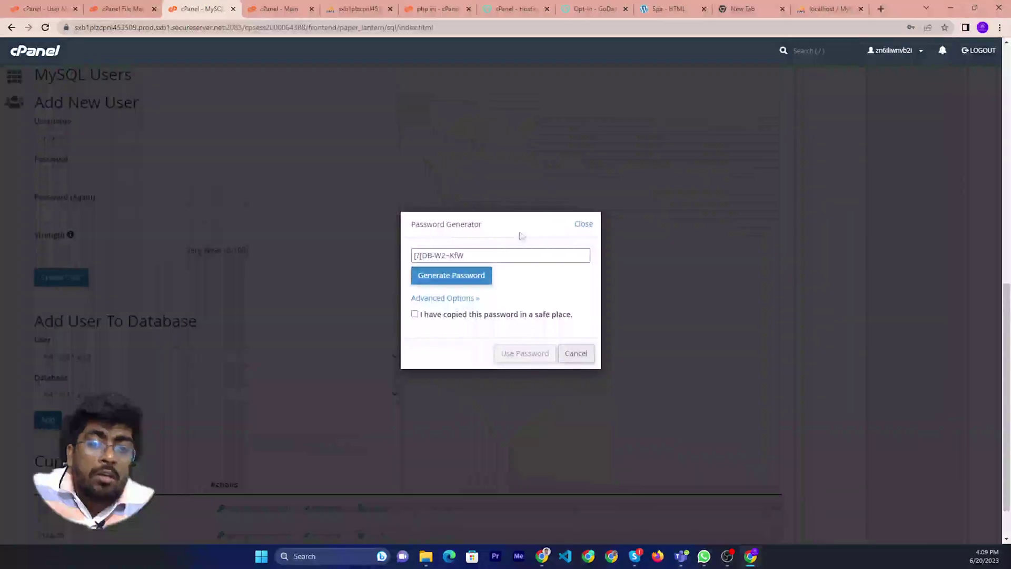
pyautogui.click(480, 256)
pyautogui.moveTo(456, 314); pyautogui.dragTo(459, 314)
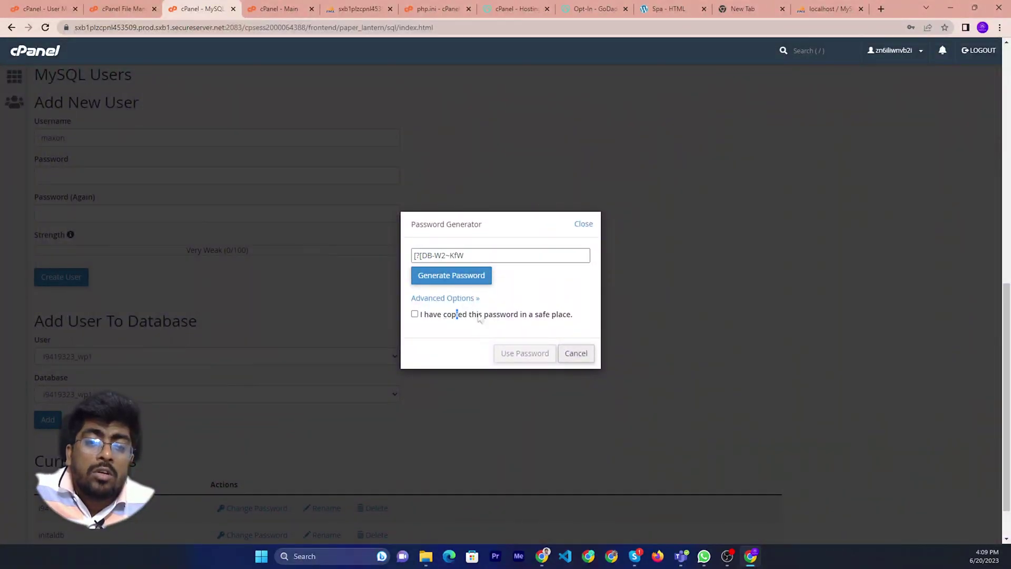
pyautogui.click(414, 315)
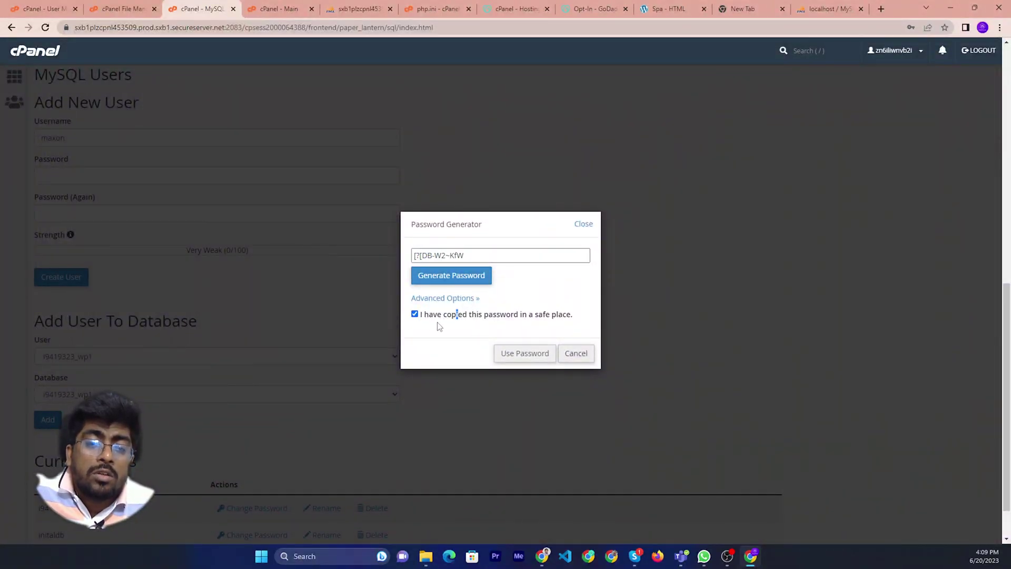
pyautogui.click(504, 260)
pyautogui.click(513, 356)
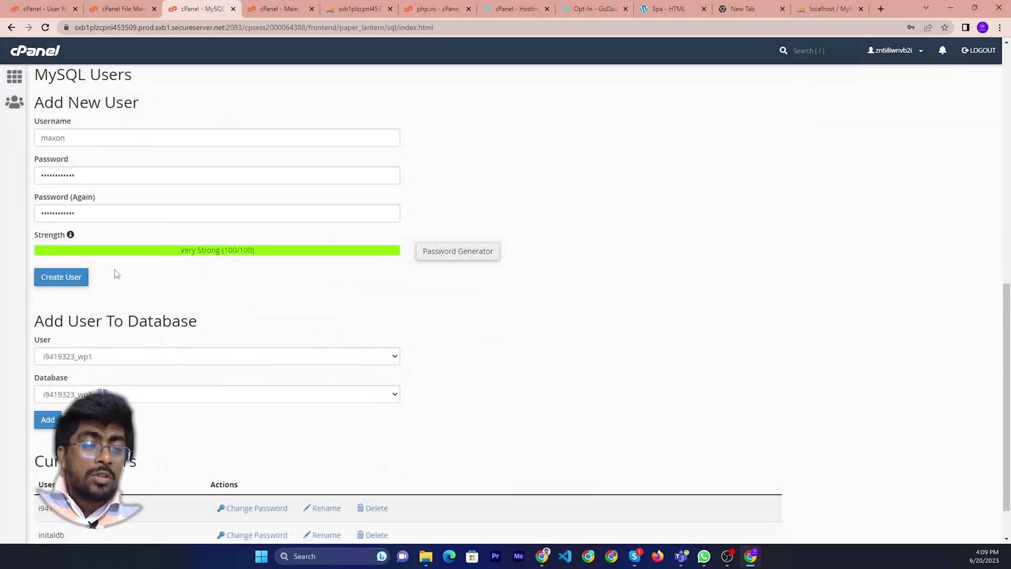
pyautogui.click(64, 285)
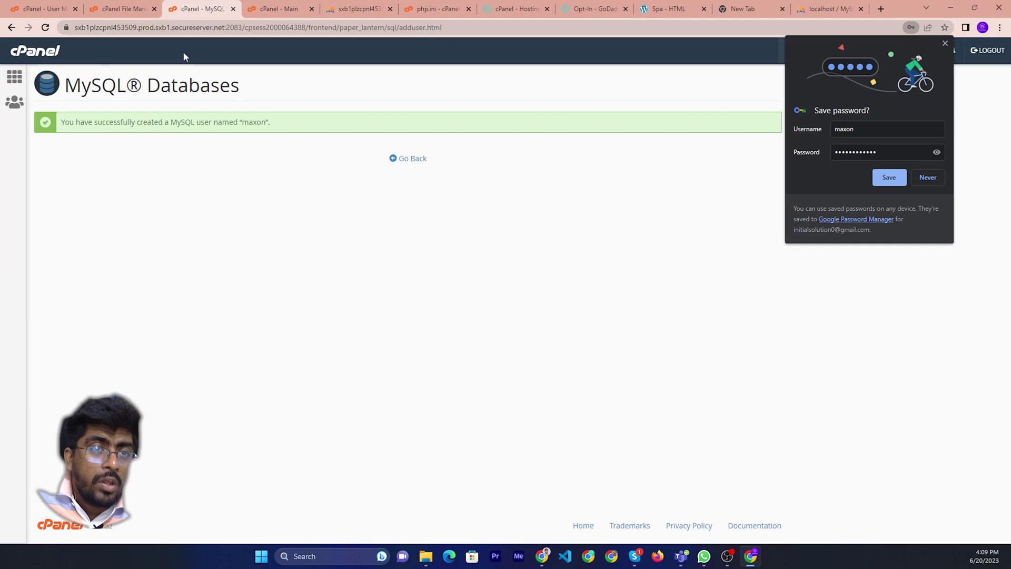
pyautogui.click(406, 159)
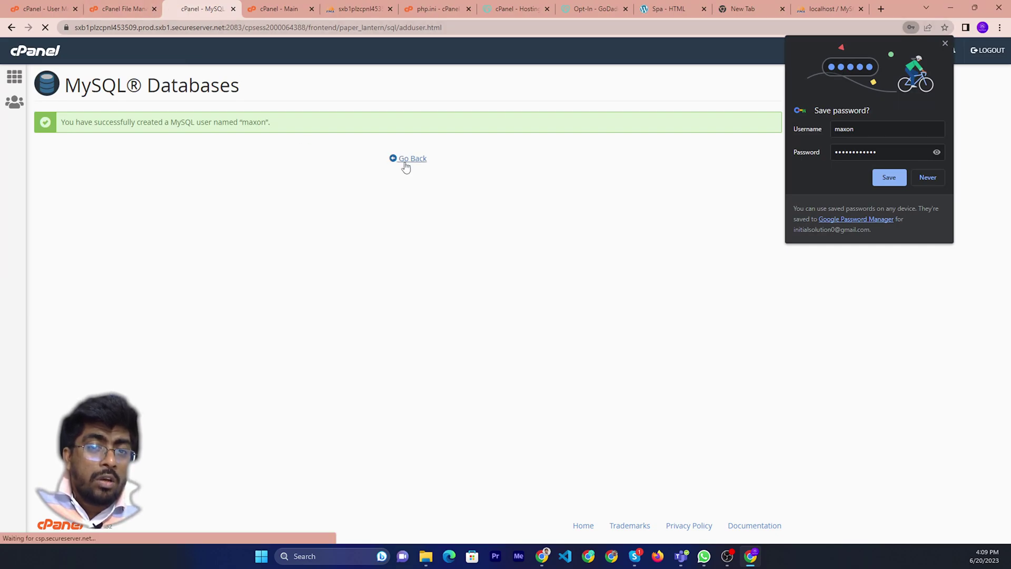
# Assign user maxon to database maxon with ALL PRIVILEGES, save, and return to MySQL Databases
pyautogui.scroll(-12, 294, 259)
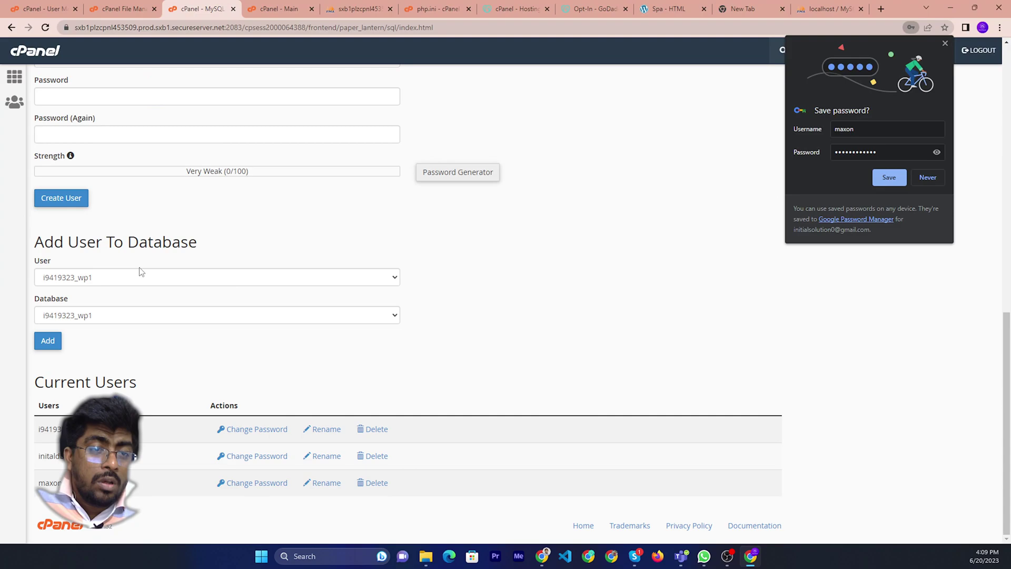
pyautogui.click(141, 272)
pyautogui.click(136, 312)
pyautogui.click(138, 317)
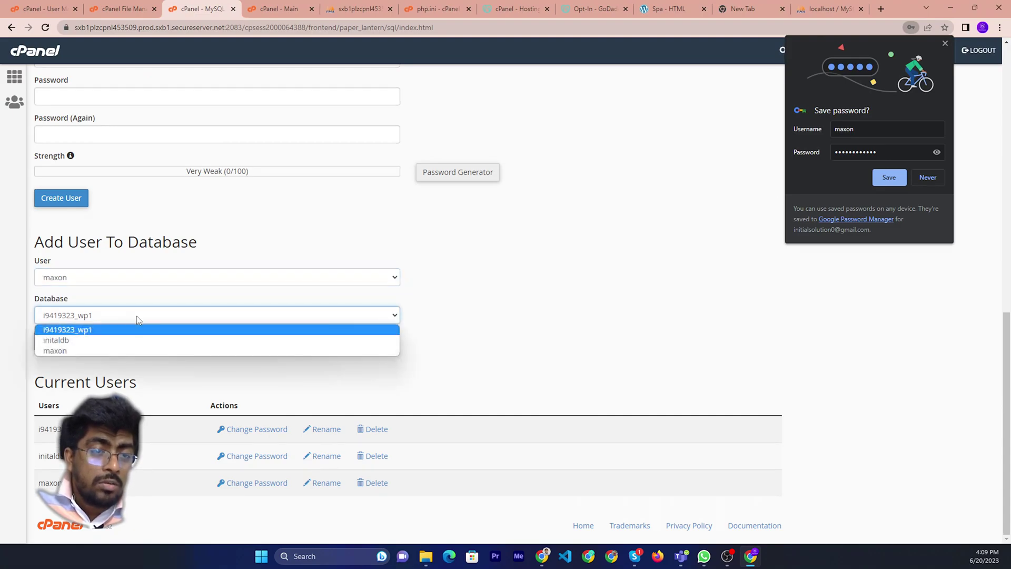
pyautogui.click(105, 350)
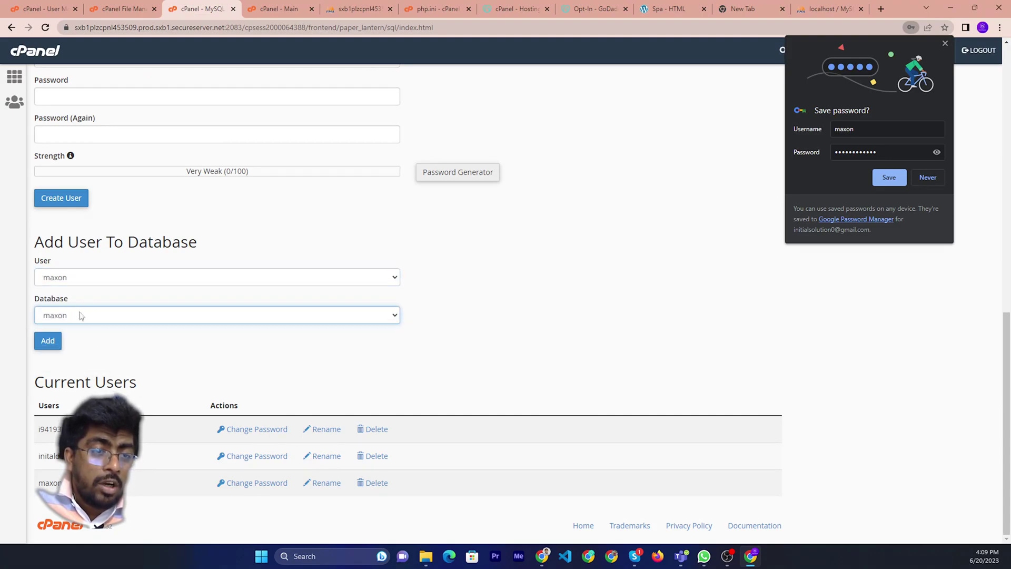
pyautogui.click(48, 341)
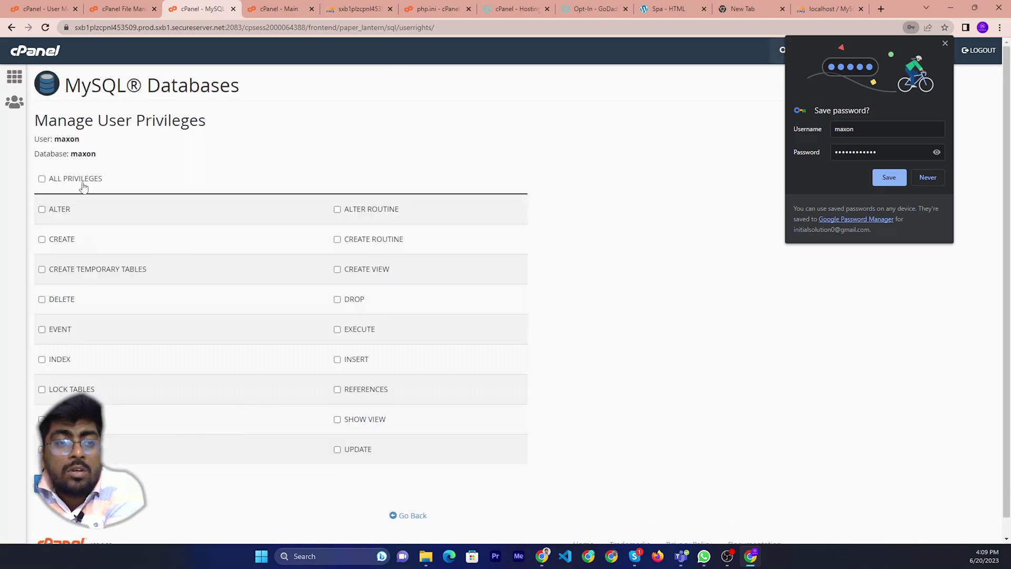
pyautogui.click(79, 179)
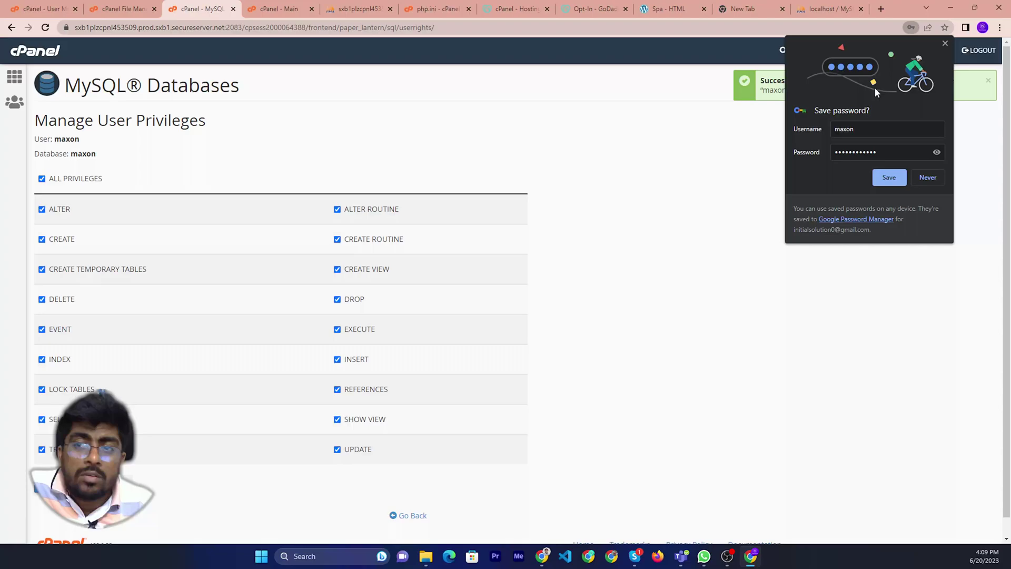
pyautogui.click(945, 43)
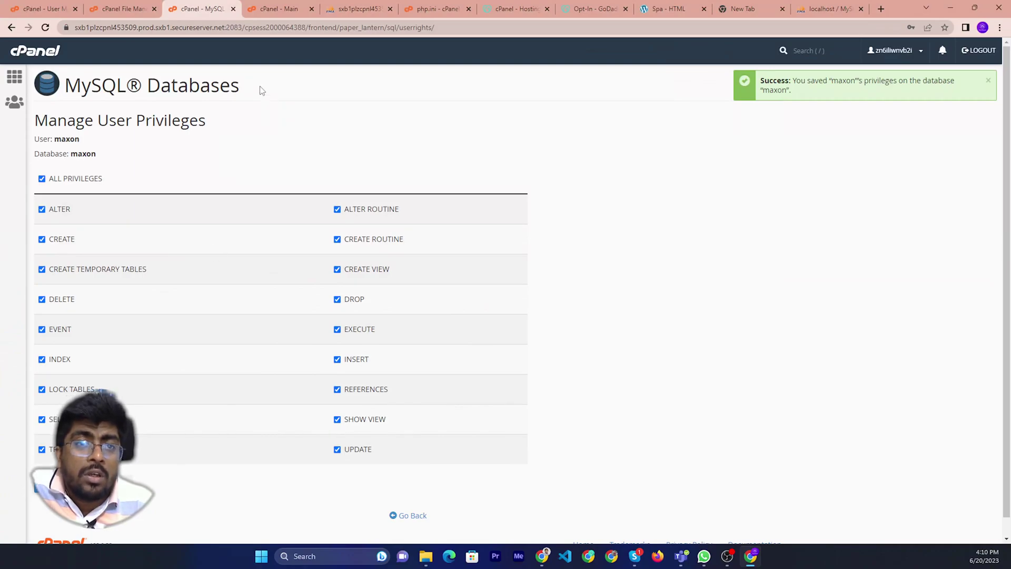
pyautogui.click(409, 518)
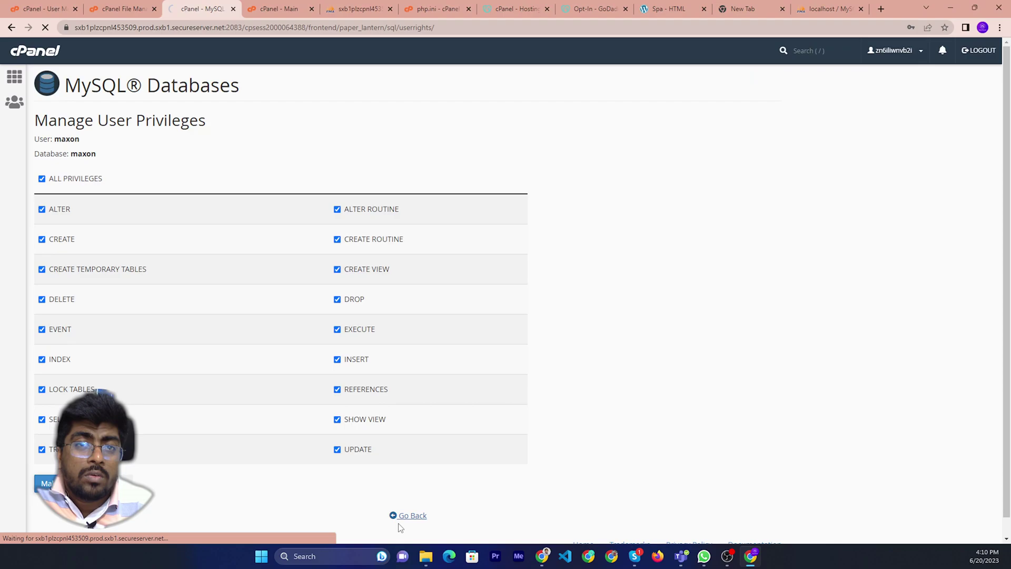
# Quick-export the local maxon database as SQL and show the downloaded maxon.sql in its folder
pyautogui.click(819, 7)
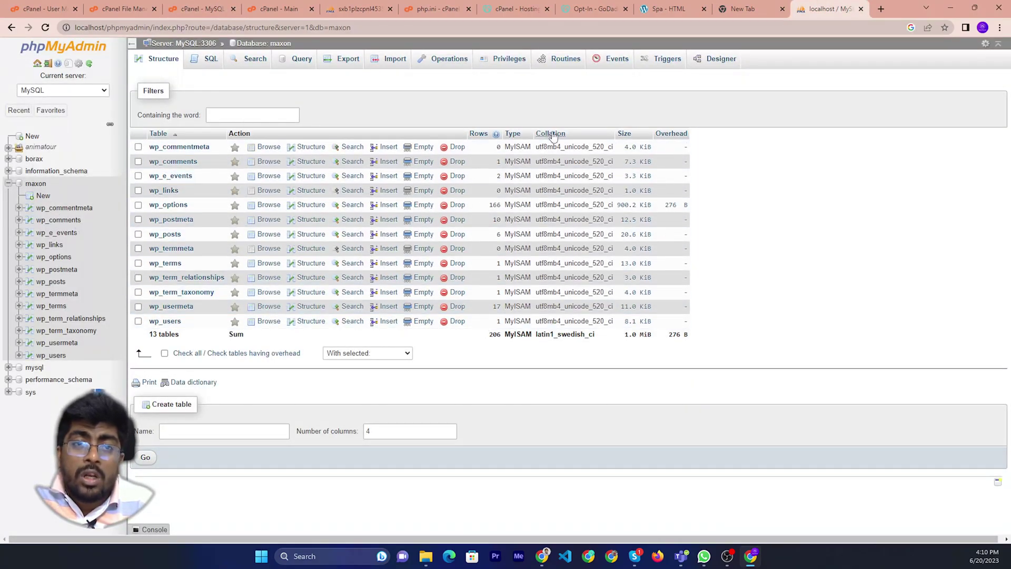
pyautogui.click(347, 62)
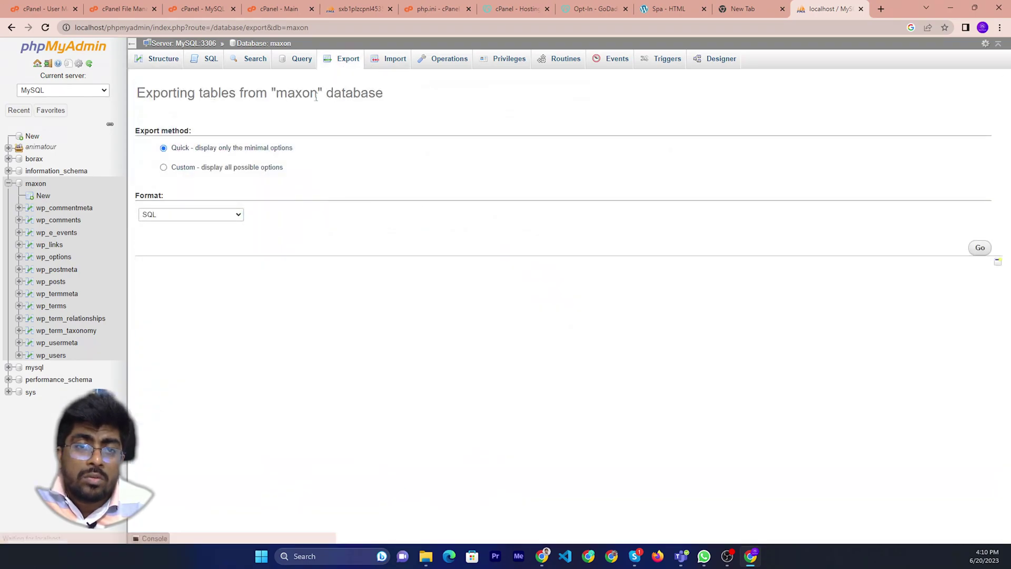
pyautogui.click(978, 248)
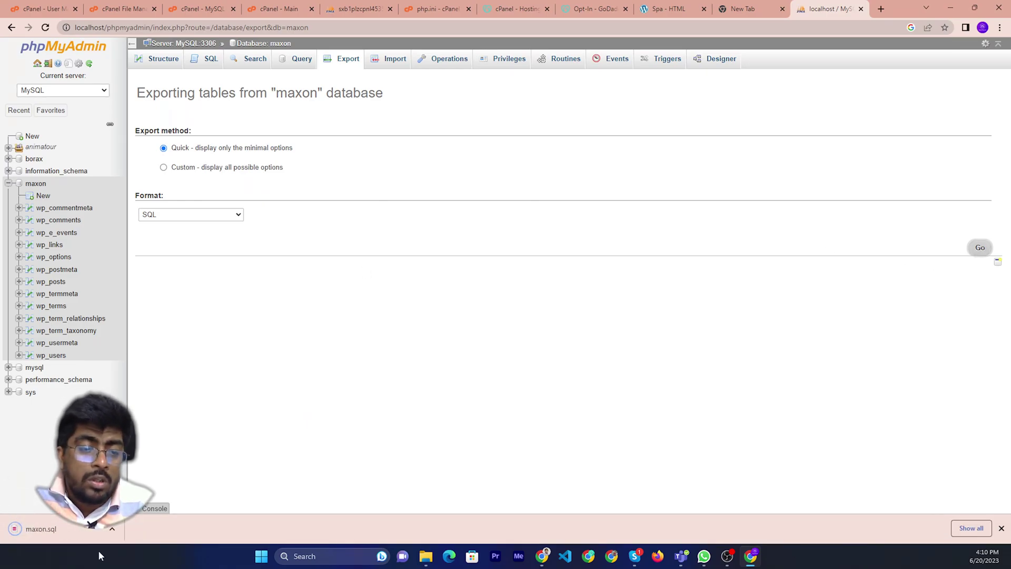
pyautogui.click(111, 530)
pyautogui.click(156, 491)
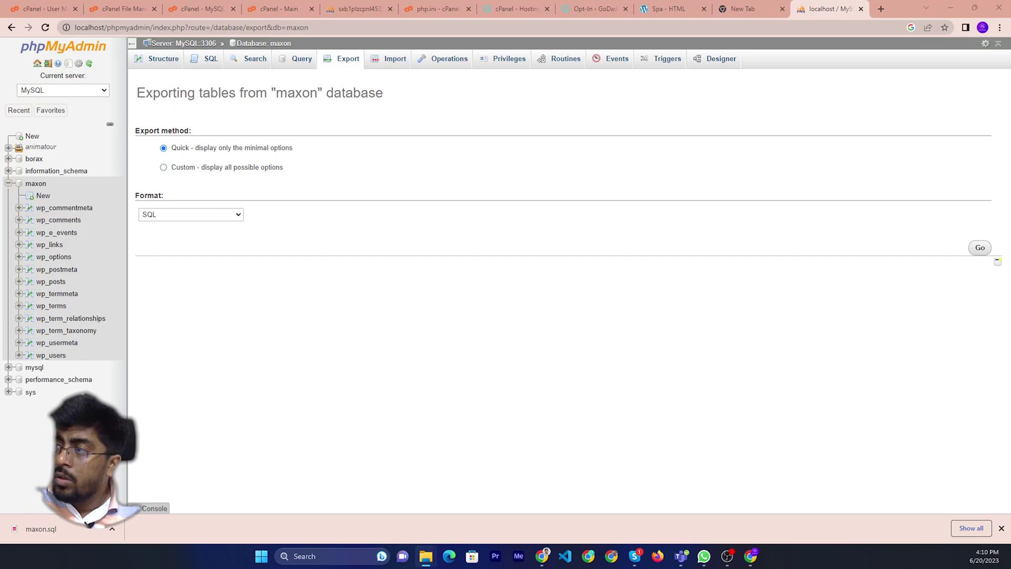
# Reload the hosting server's phpMyAdmin page for the still-empty maxon database
pyautogui.click(358, 9)
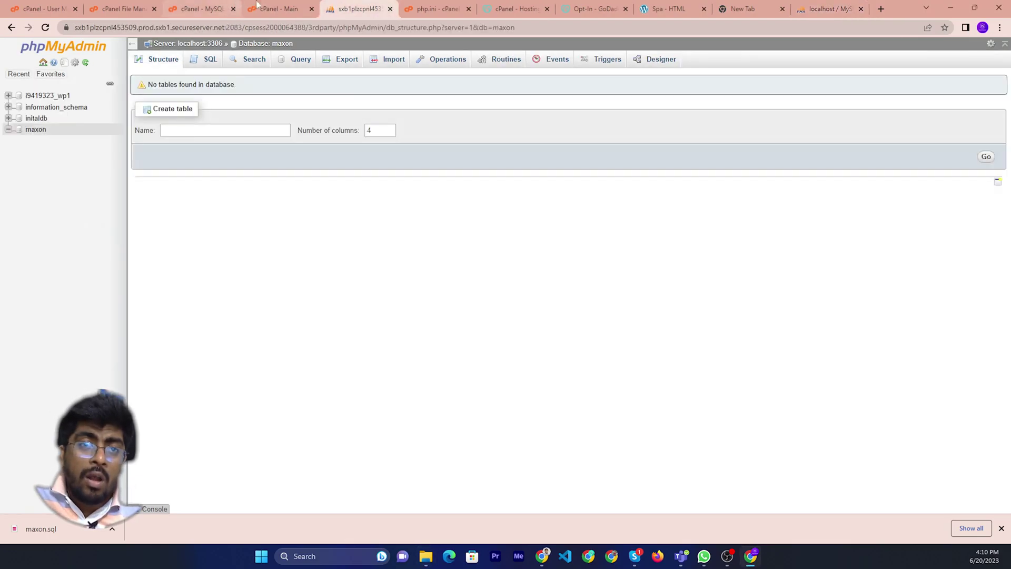
pyautogui.rightClick(313, 240)
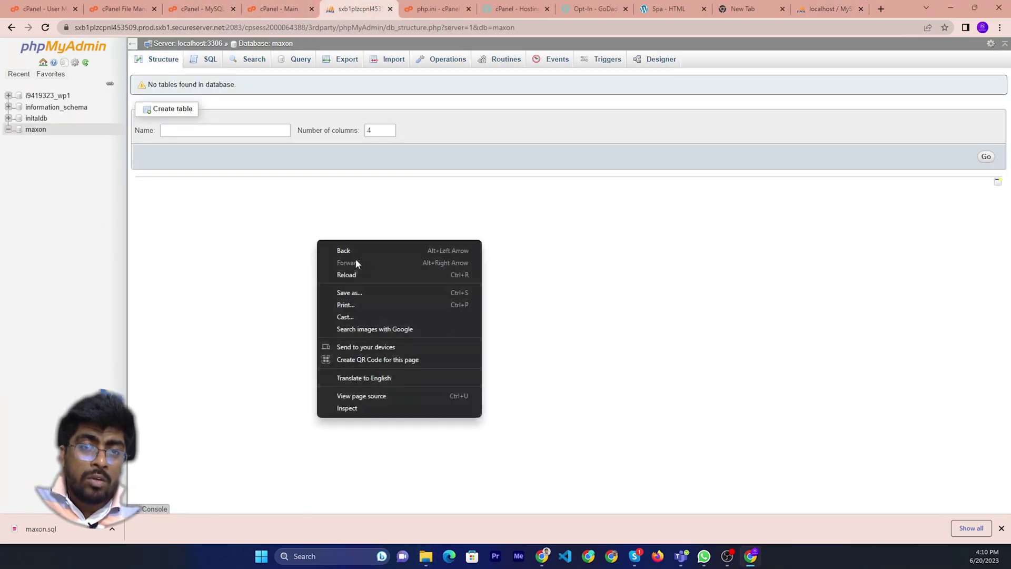
pyautogui.click(402, 279)
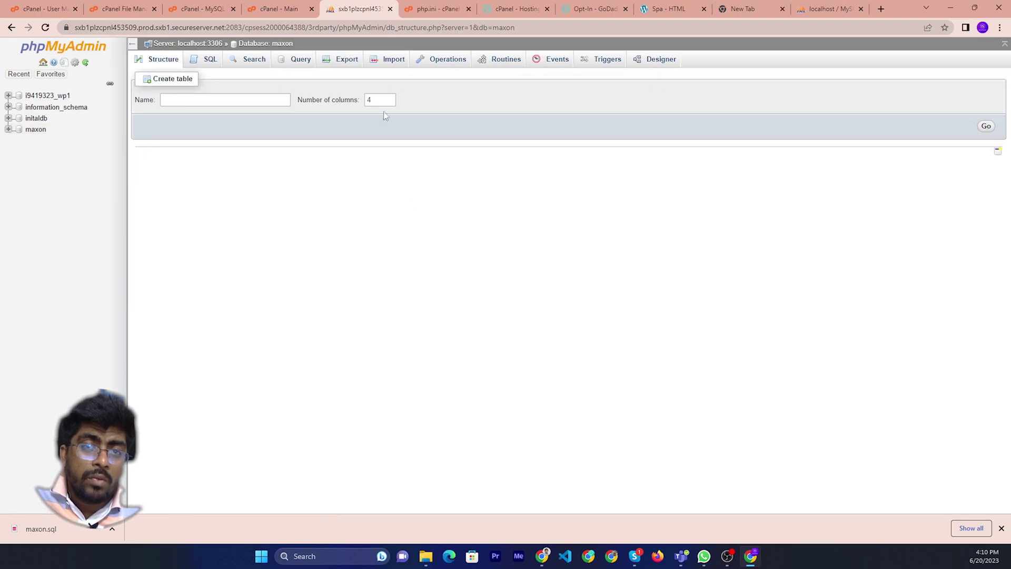
# On maxon's Import page, choose maxon.sql from the Downloads folder as the import file
pyautogui.click(381, 64)
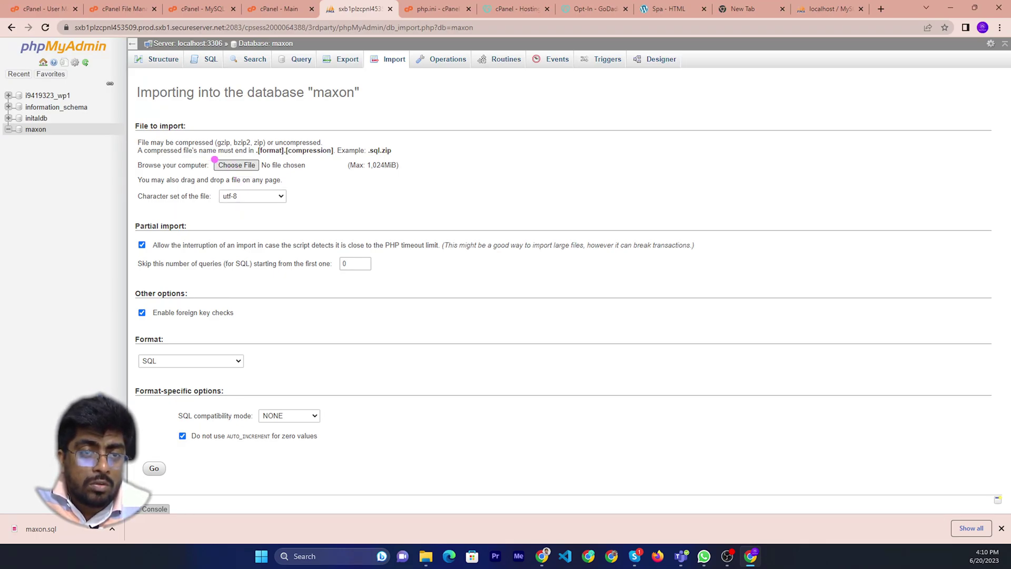
pyautogui.moveTo(203, 150); pyautogui.dragTo(301, 187)
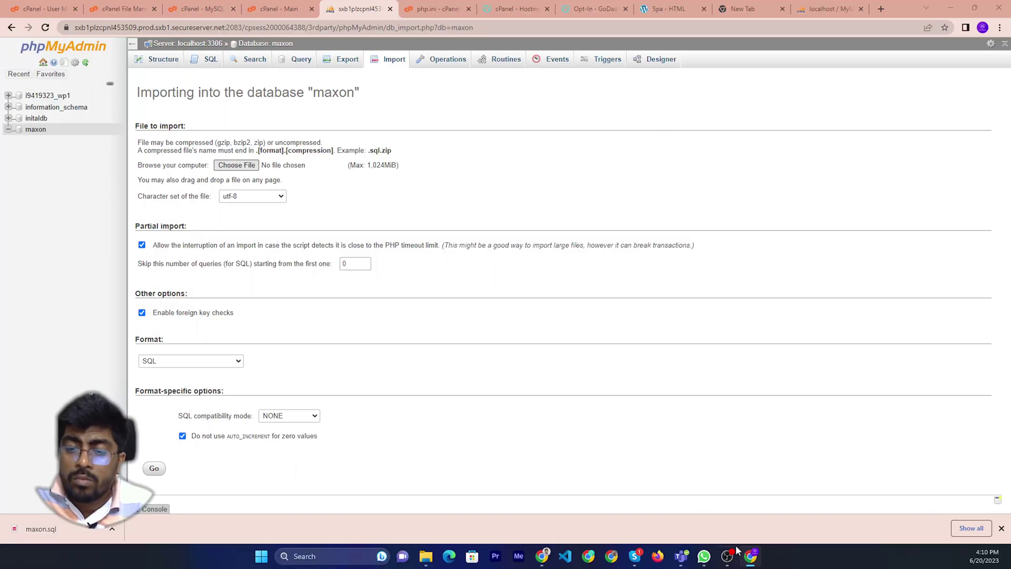
pyautogui.click(750, 556)
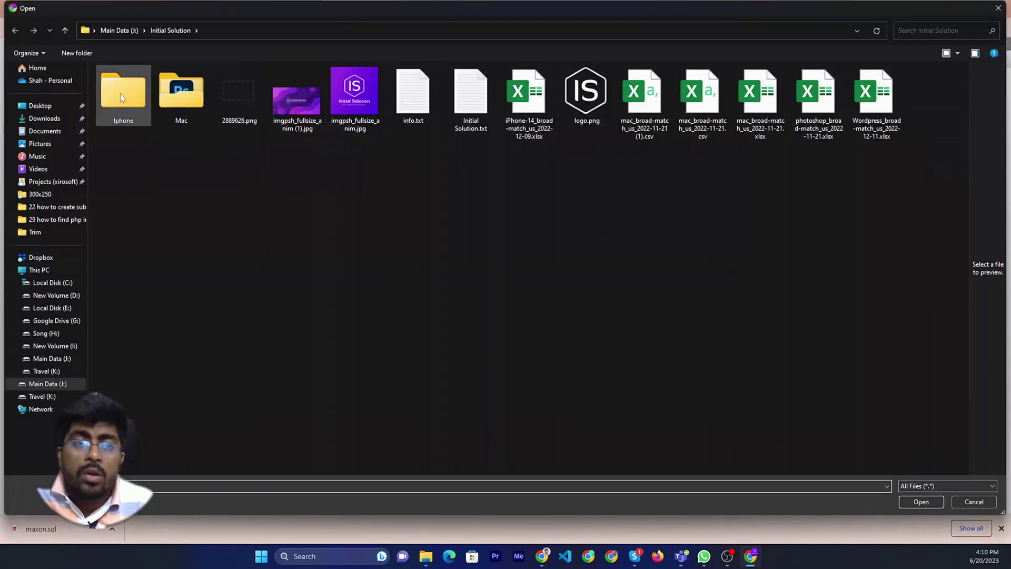
pyautogui.click(40, 120)
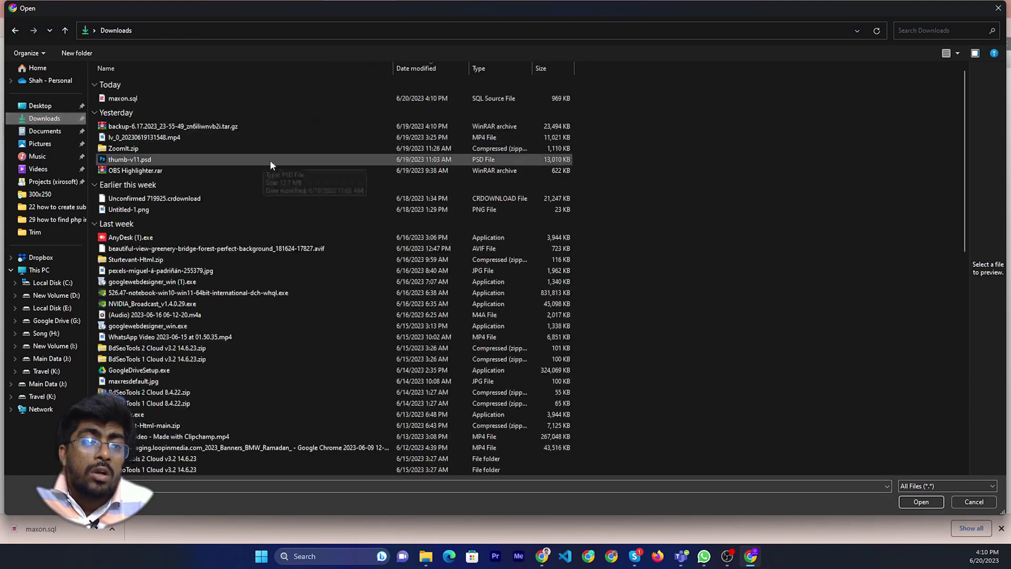
pyautogui.click(129, 99)
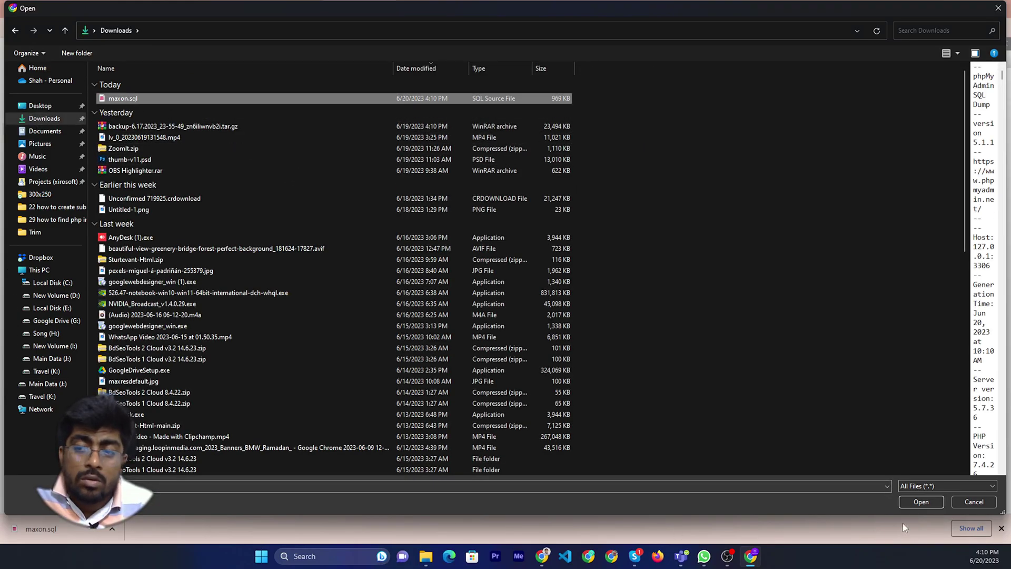
pyautogui.click(916, 501)
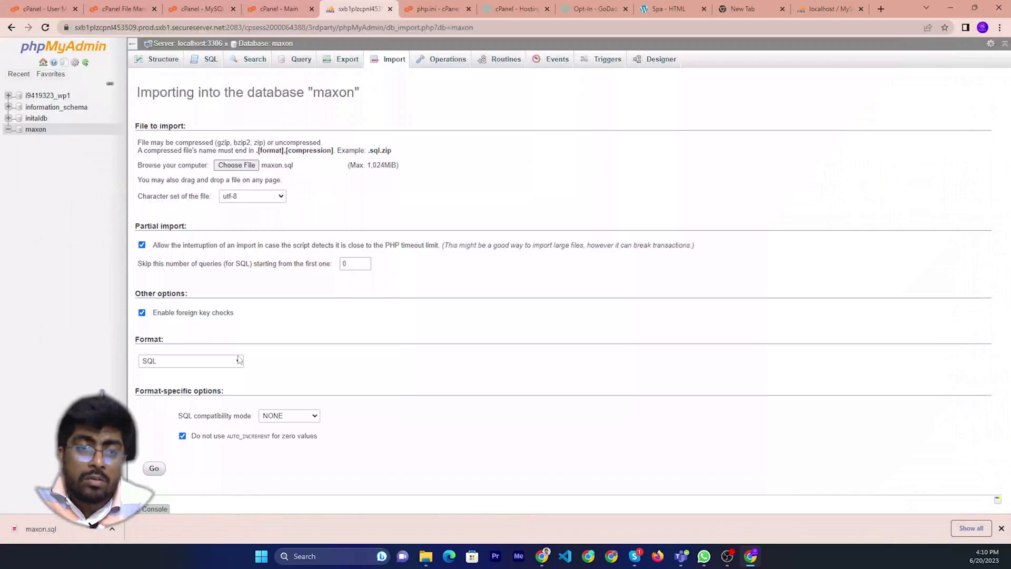
# Run the maxon.sql import (51 queries) and view the 13 imported tables in maxon
pyautogui.click(155, 470)
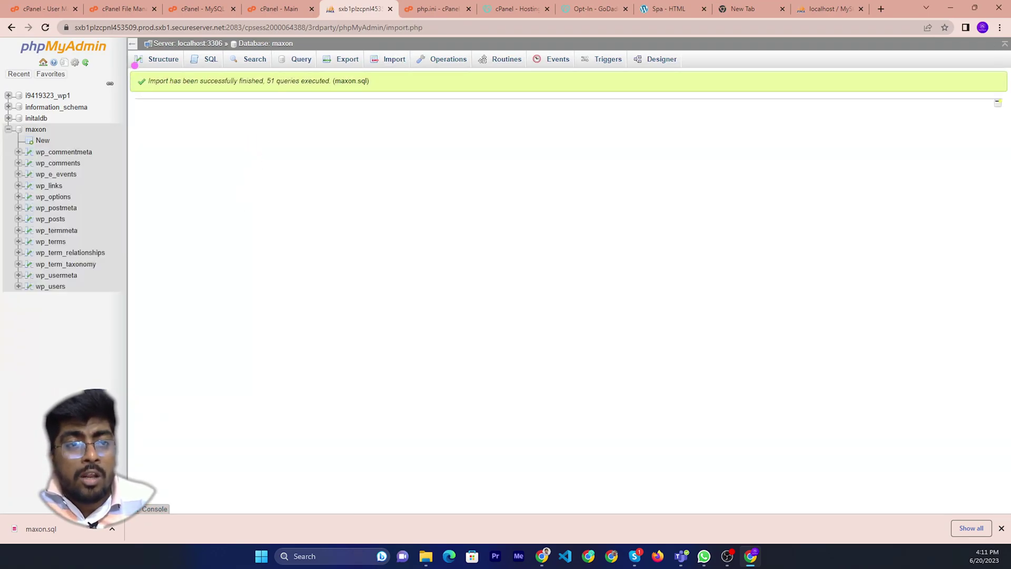
pyautogui.moveTo(135, 64); pyautogui.dragTo(193, 97)
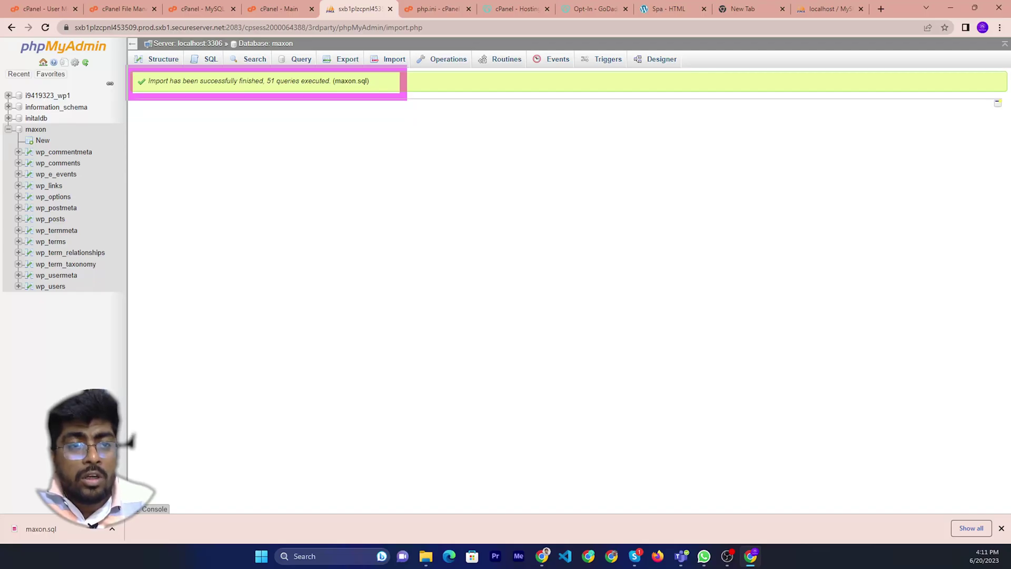
pyautogui.click(34, 130)
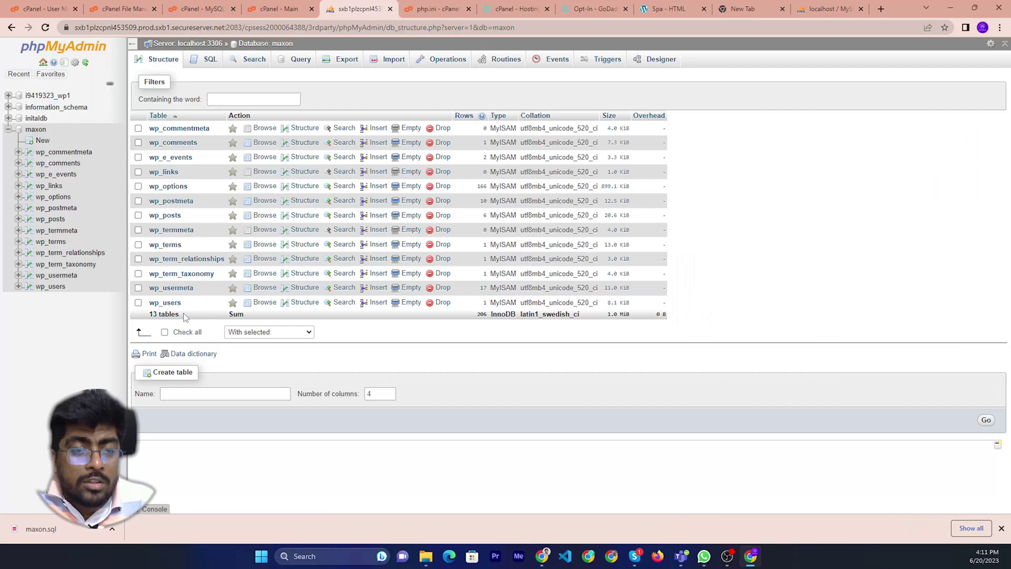
# Return to the local phpMyAdmin and show the maxon database's 13-table structure for comparison
pyautogui.click(830, 9)
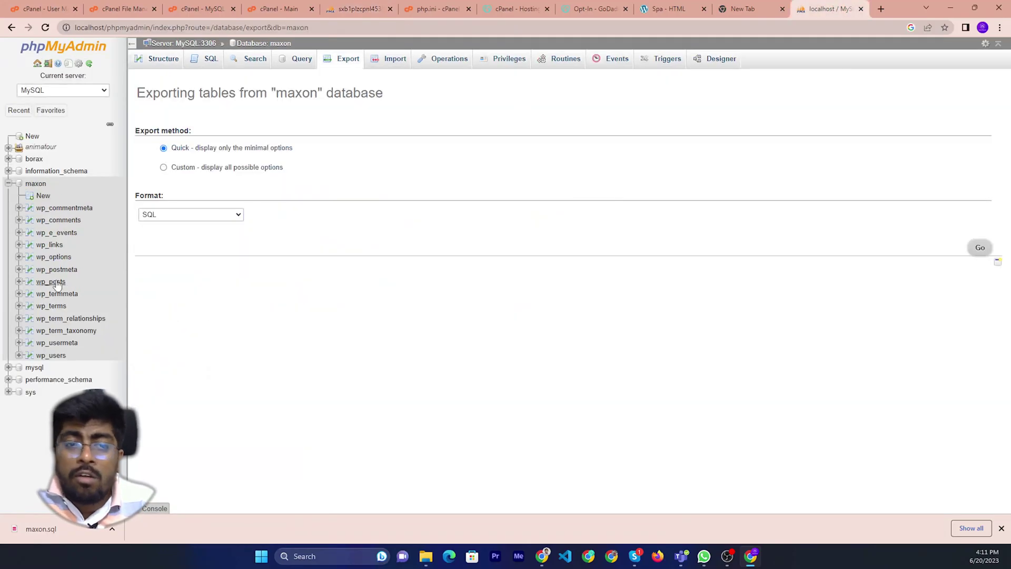
pyautogui.click(162, 60)
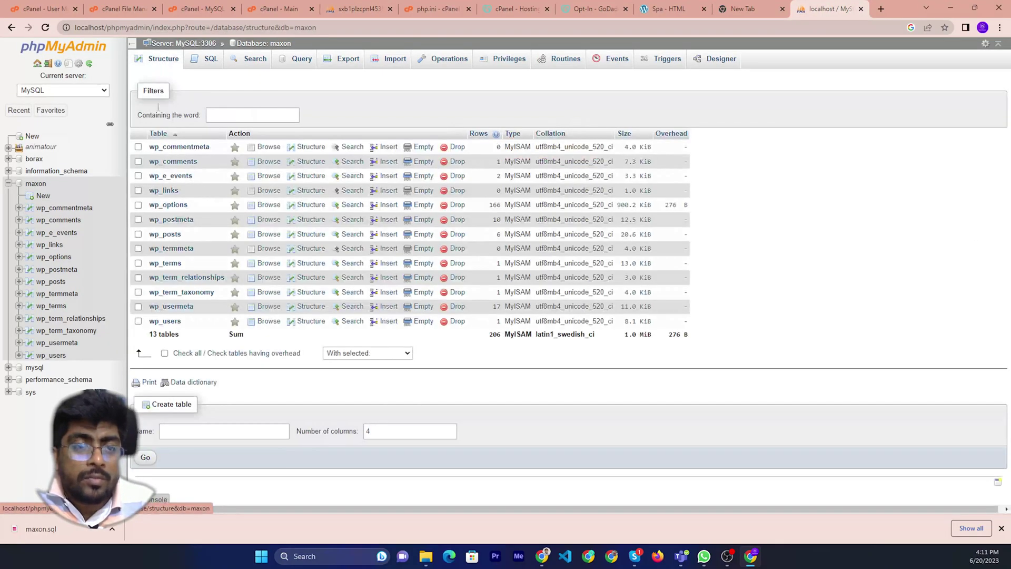